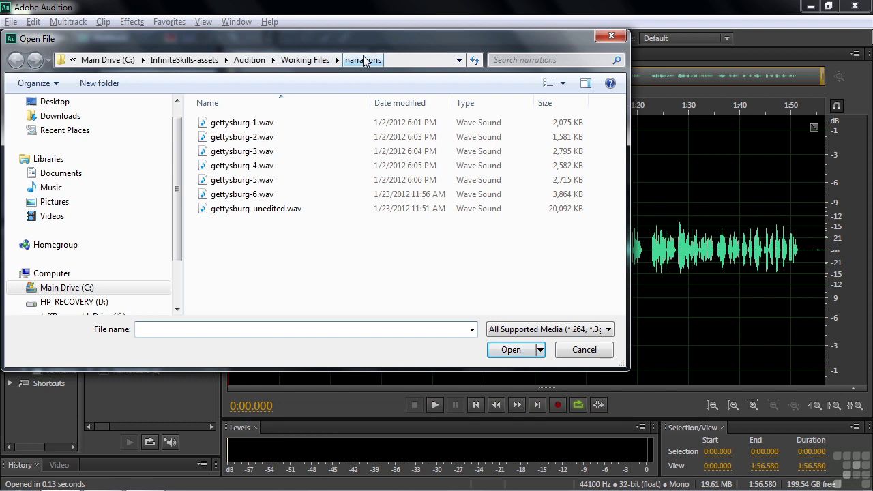
Dismiss the file chooser without opening anything and show the Diagnostics tools.
click(587, 350)
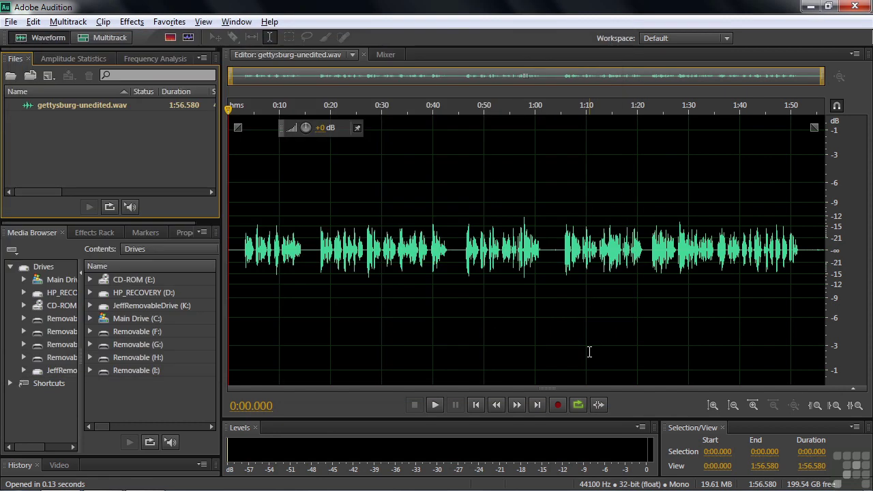
click(132, 22)
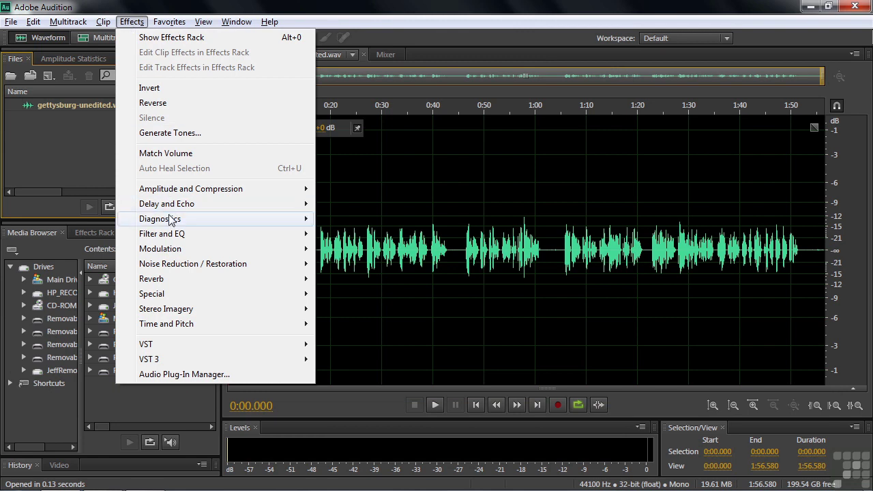
mouse_move(170, 219)
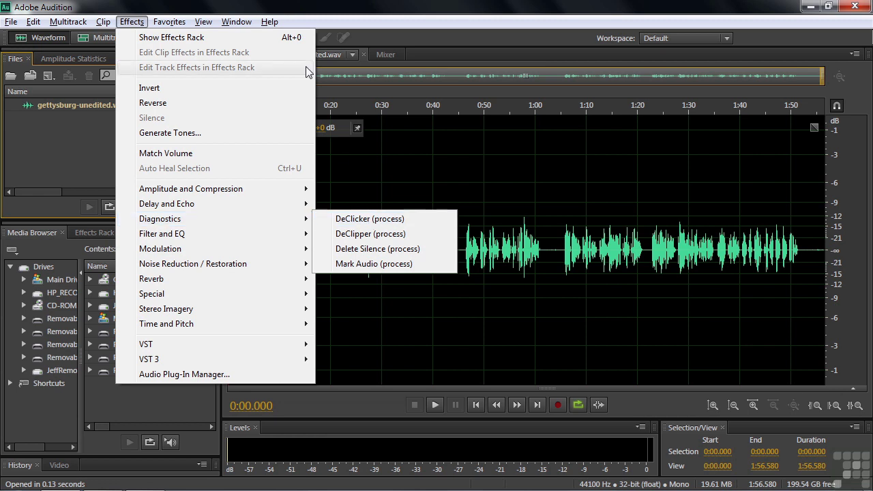
click(312, 24)
click(237, 22)
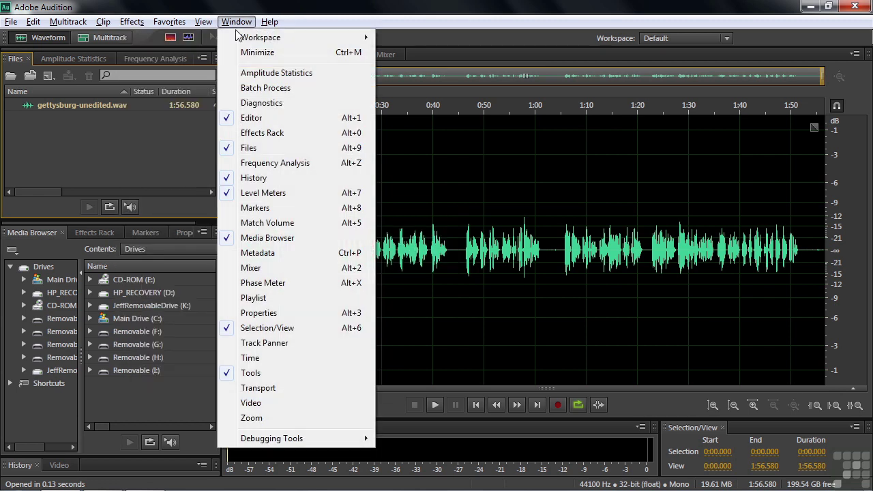
click(262, 103)
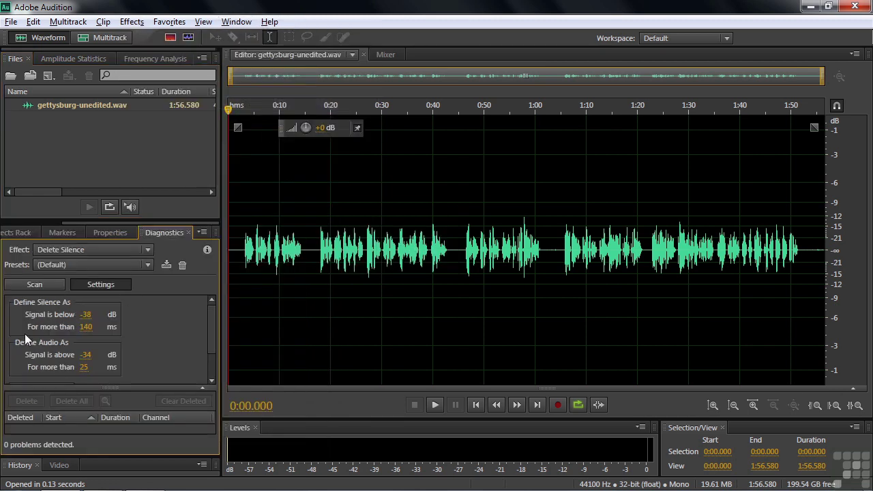
Scan the narration with the default Delete Silence settings and review the detected silences.
click(147, 252)
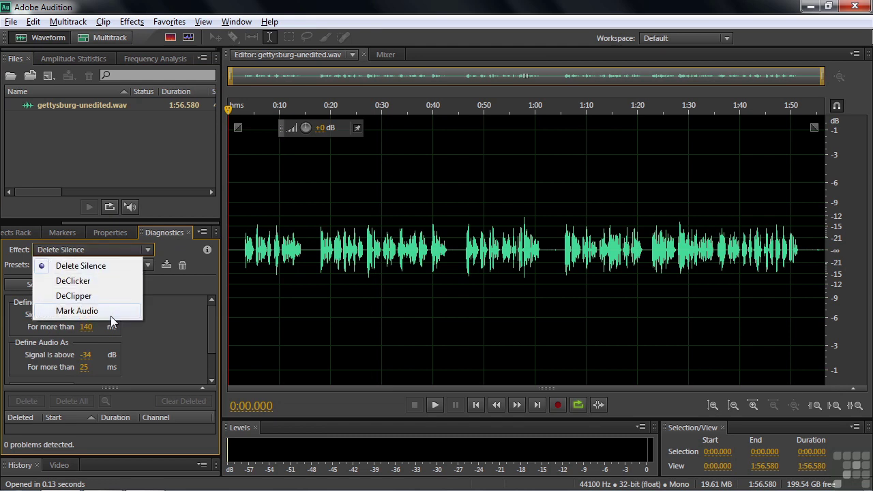
click(118, 264)
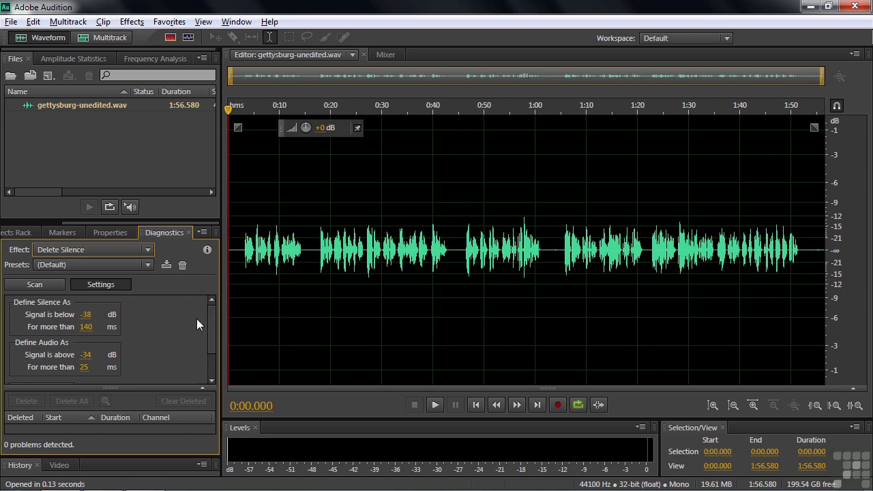
click(45, 282)
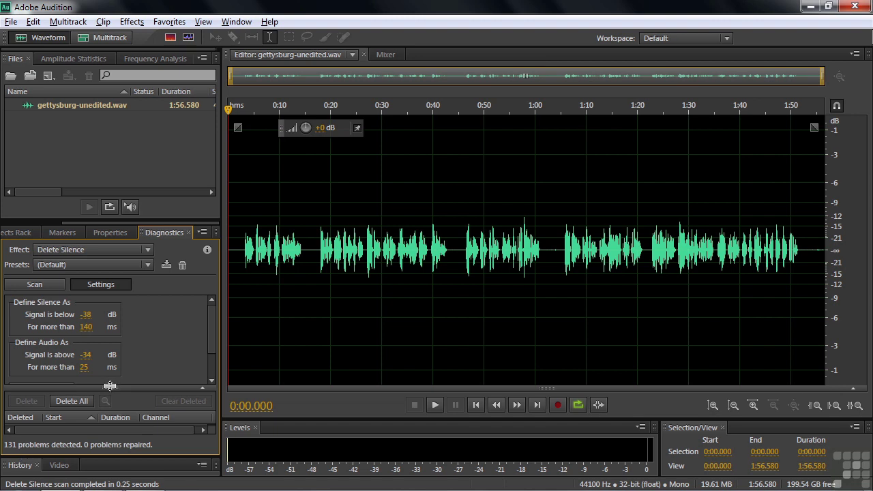
drag(110, 387, 110, 296)
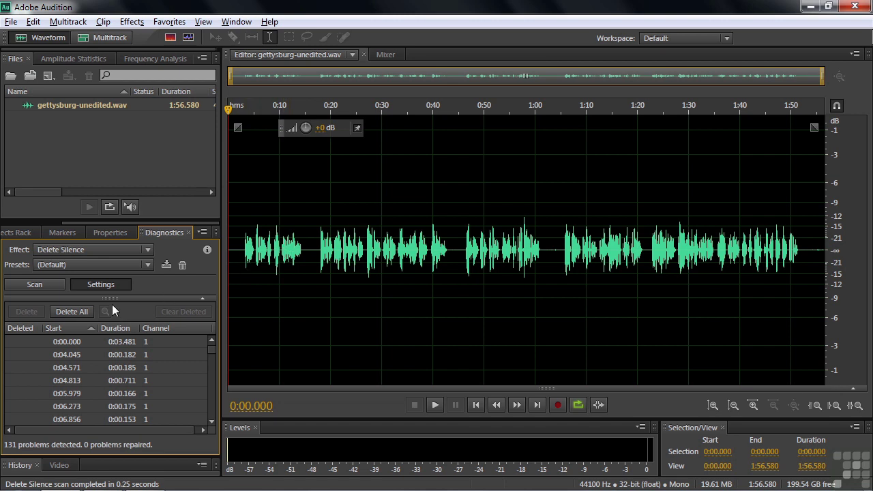
drag(109, 297, 111, 383)
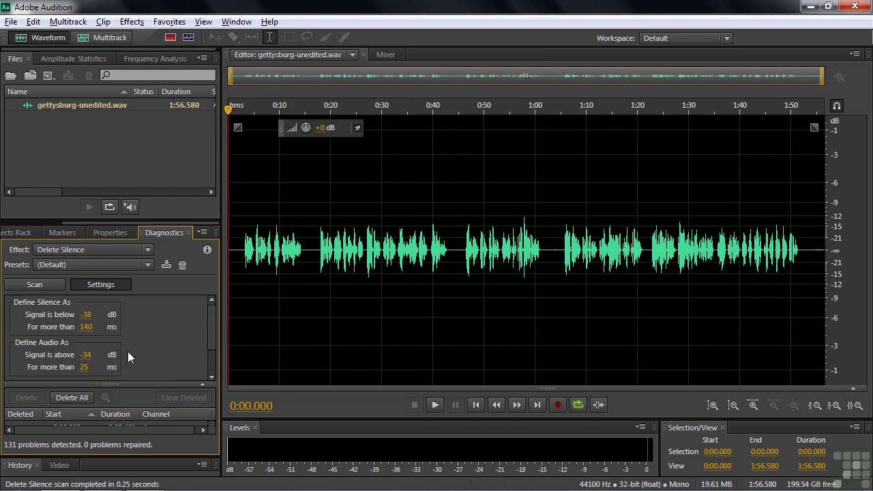
Set the minimum silence duration to 500 ms and rescan the narration.
click(87, 327)
text(500)
key(Return)
mouse_move(143, 287)
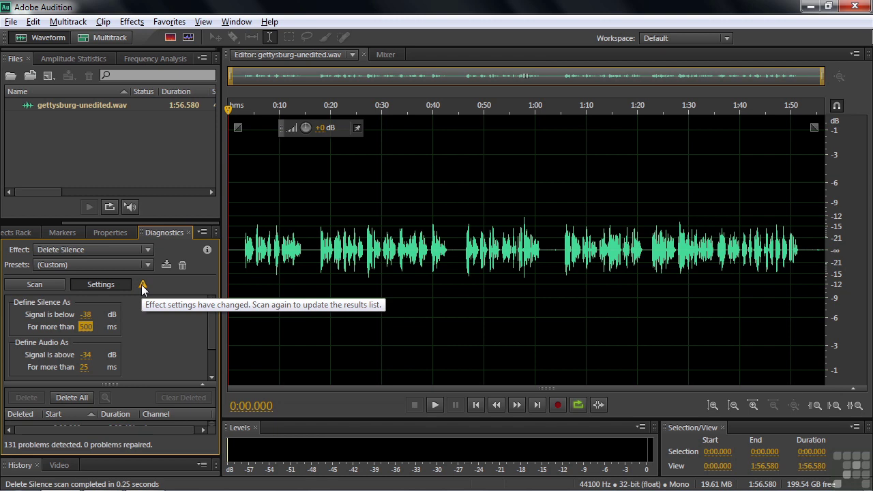
click(30, 285)
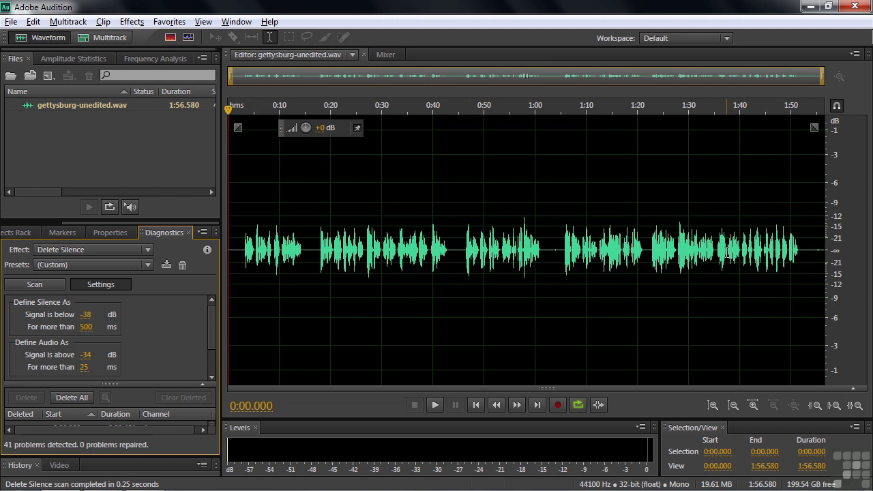
Redefine silence as a signal below -85 dB for more than 819 ms, rescanning after each change.
drag(84, 326, 293, 331)
click(43, 284)
drag(89, 321, 53, 315)
click(36, 289)
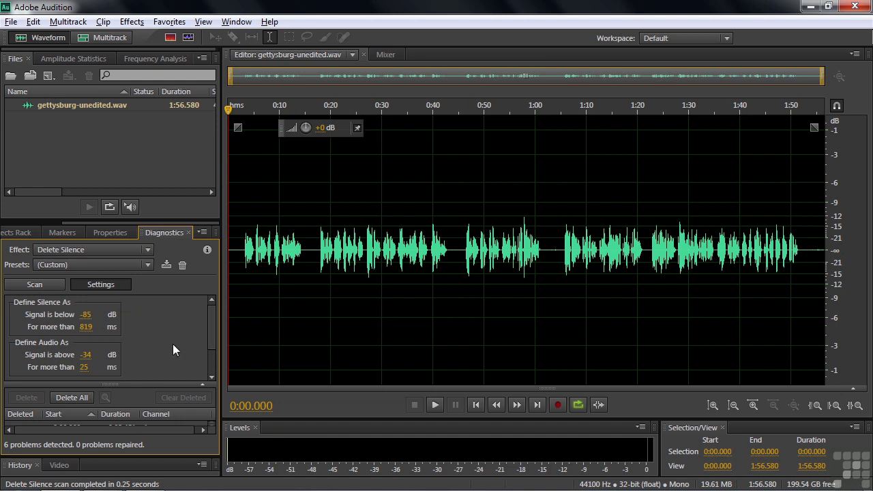
Set the fix method to Shortening Silence at 492 ms and apply it to all detected silences.
drag(208, 327, 210, 354)
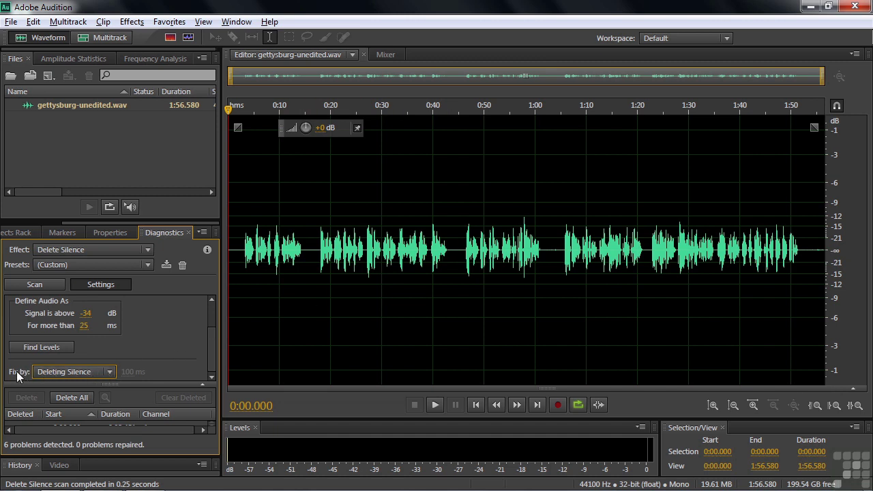
click(111, 372)
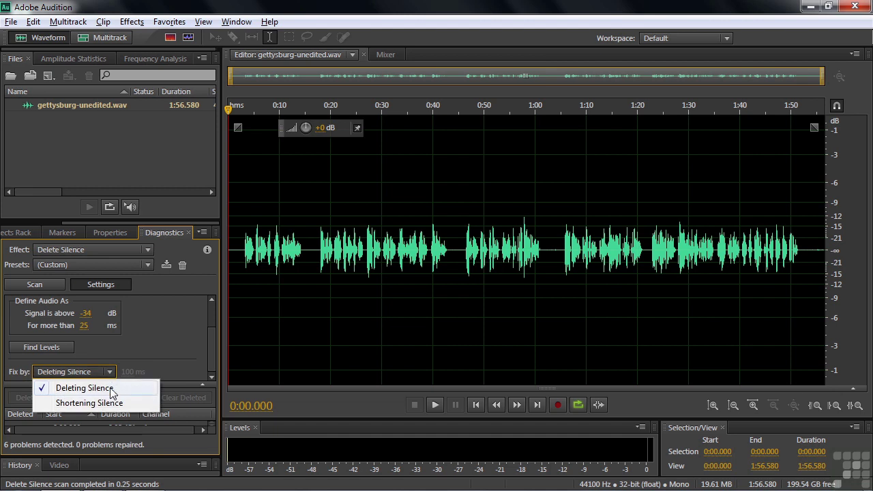
click(111, 403)
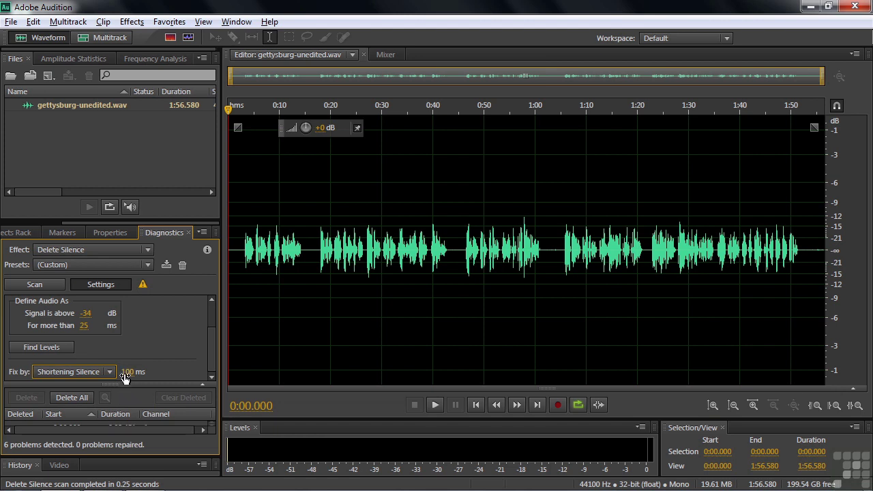
drag(127, 371, 391, 371)
click(64, 397)
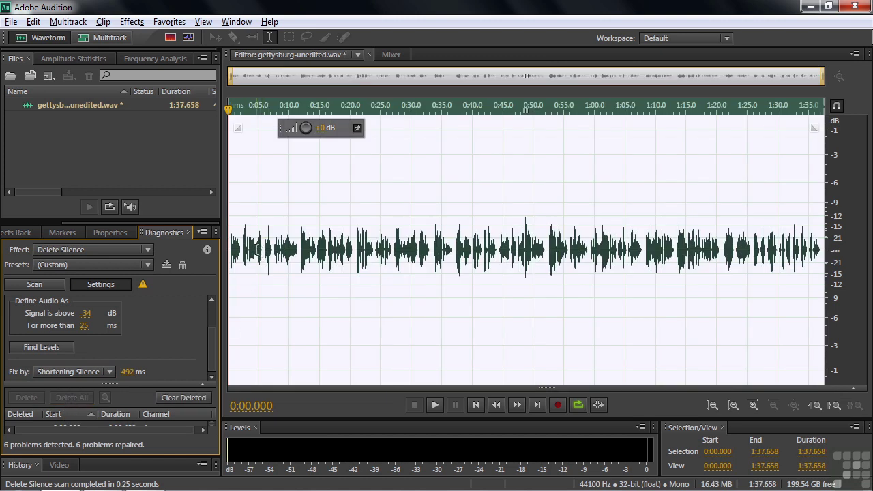
Play the shortened narration from the 5-second mark for a few seconds, then undo the silence shortening.
click(260, 253)
key(space)
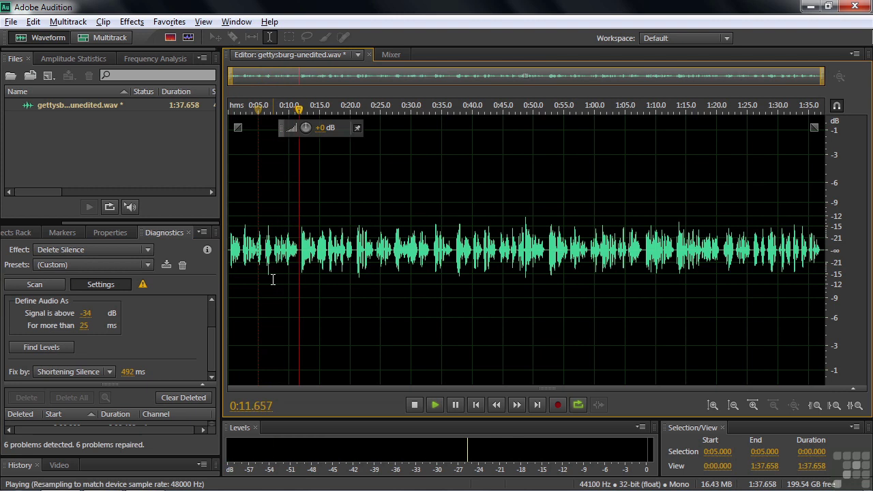
key(space)
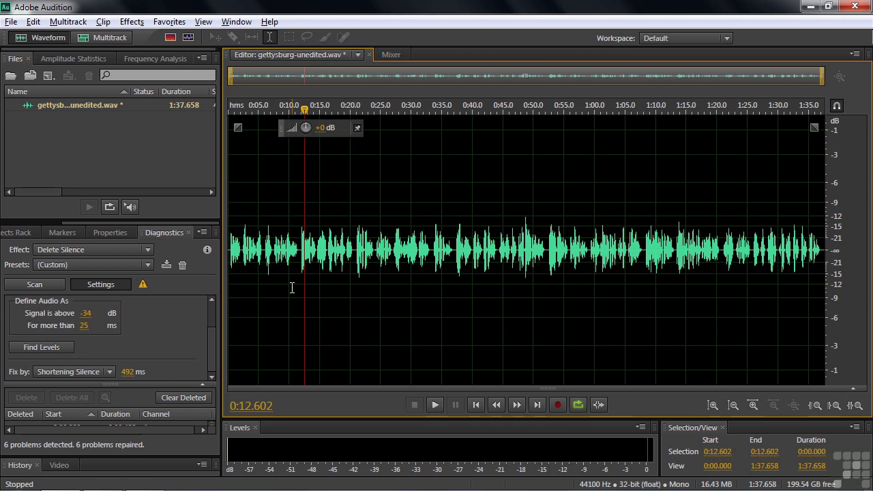
key(ctrl+z)
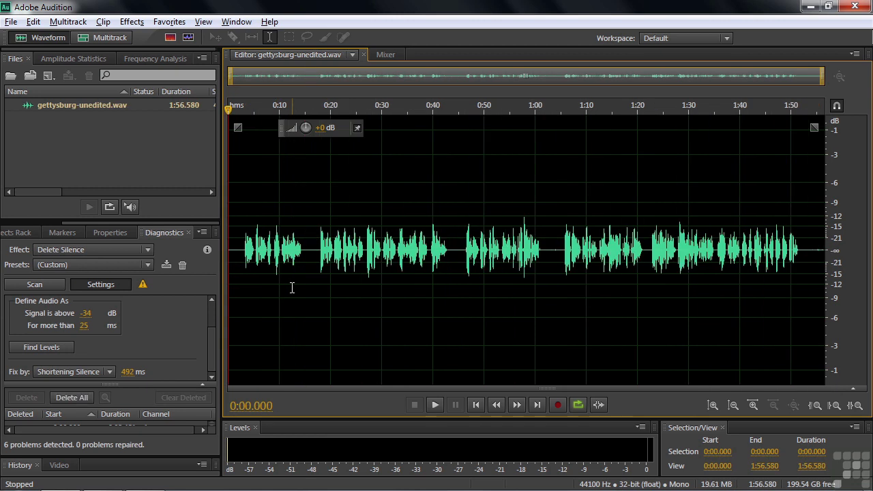
Switch the diagnostic effect to Mark Audio, scan with its default settings and mark all detected sections.
click(147, 250)
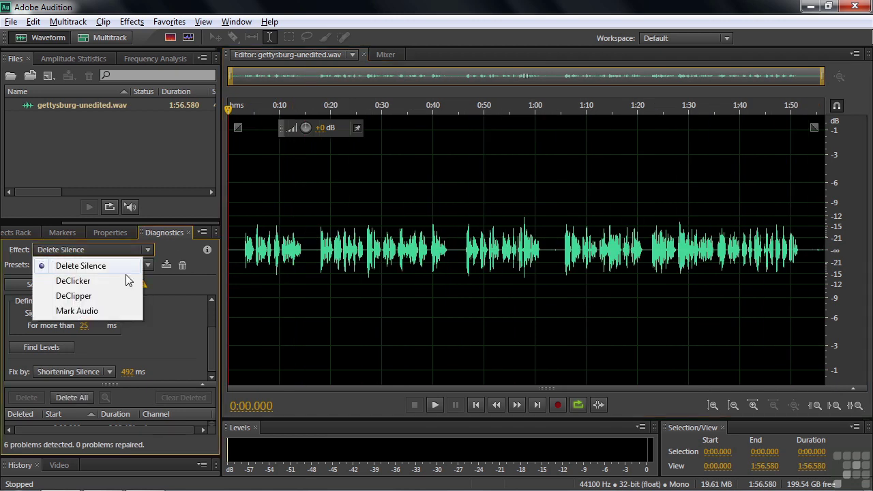
click(76, 310)
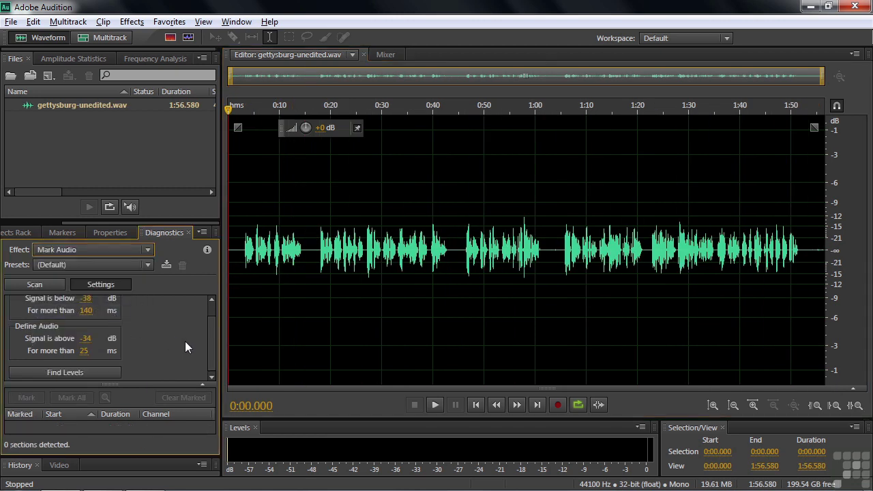
scroll(210, 344, up, 2)
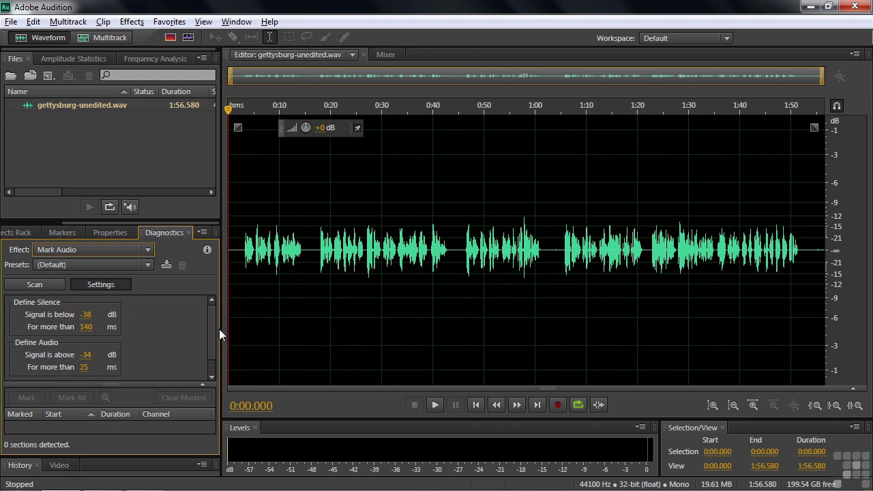
scroll(213, 329, down, 2)
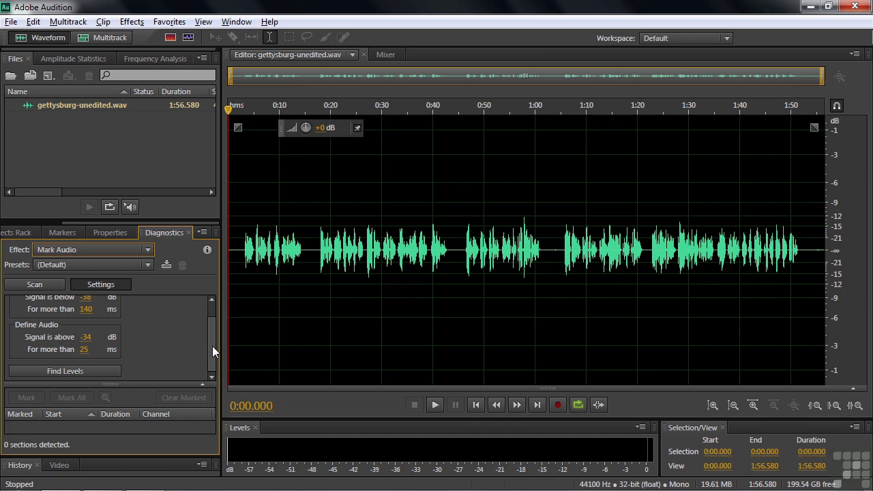
click(27, 285)
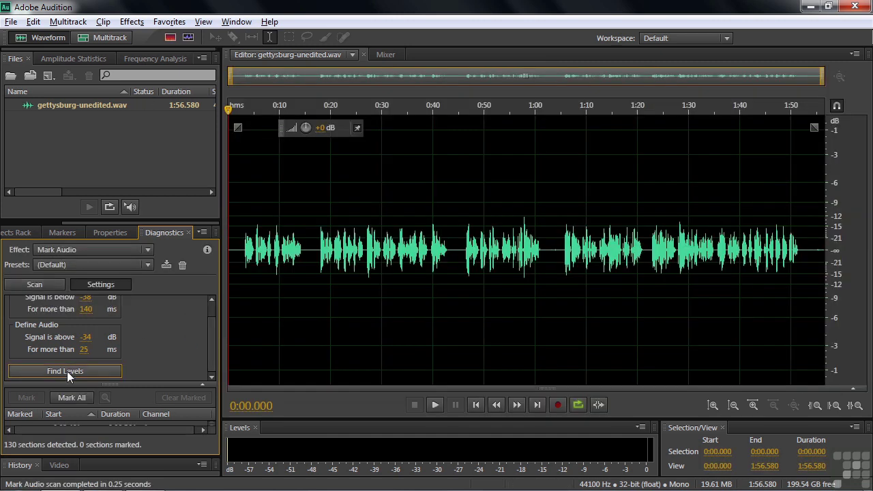
click(69, 397)
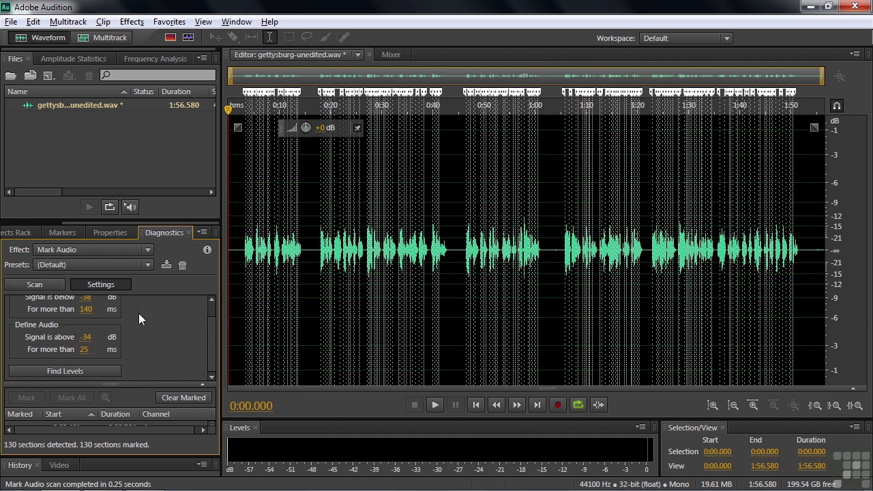
Define silence as below -76 dB for more than 750 ms, then rescan and mark all detected sections.
drag(209, 340, 207, 324)
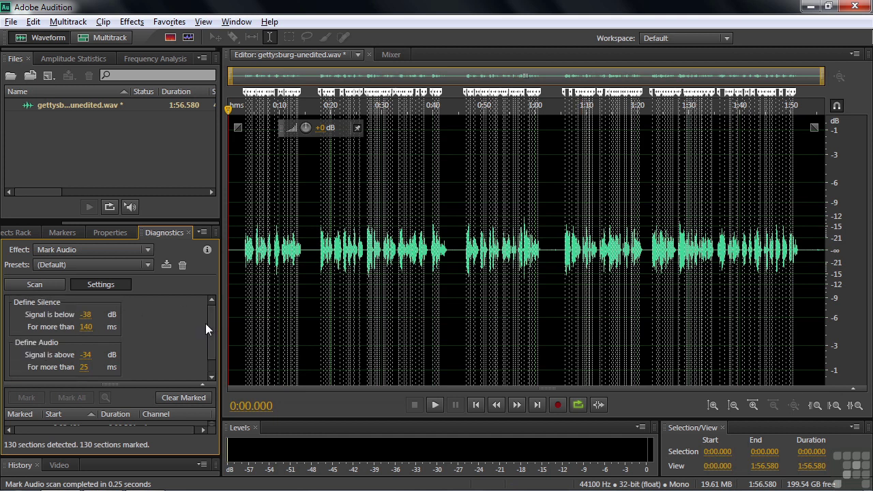
click(82, 327)
text(750)
drag(85, 315, 59, 320)
click(24, 288)
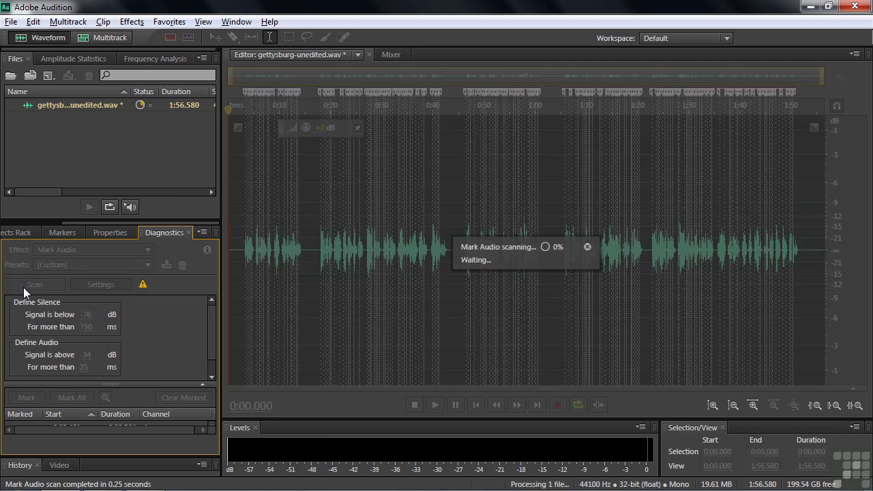
click(71, 397)
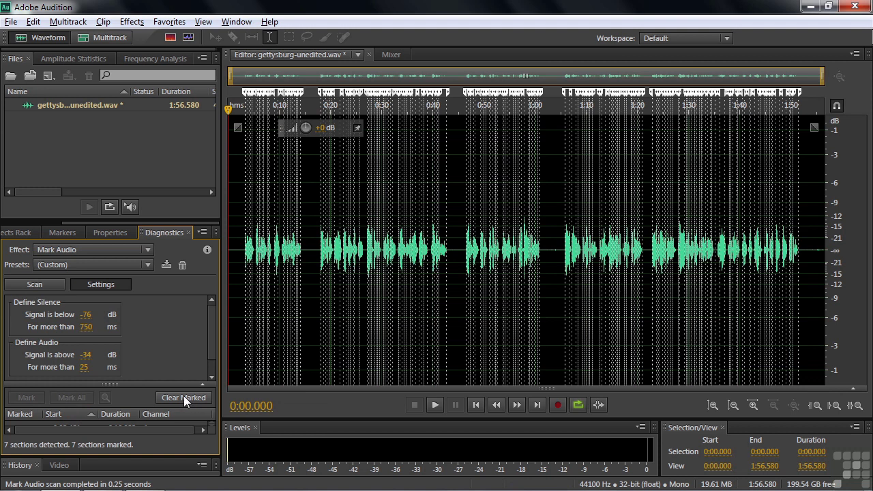
Undo both marking passes, then rescan the narration with the custom settings and mark every detected section.
mouse_move(113, 386)
mouse_down()
mouse_move(112, 312)
mouse_move(113, 379)
mouse_up()
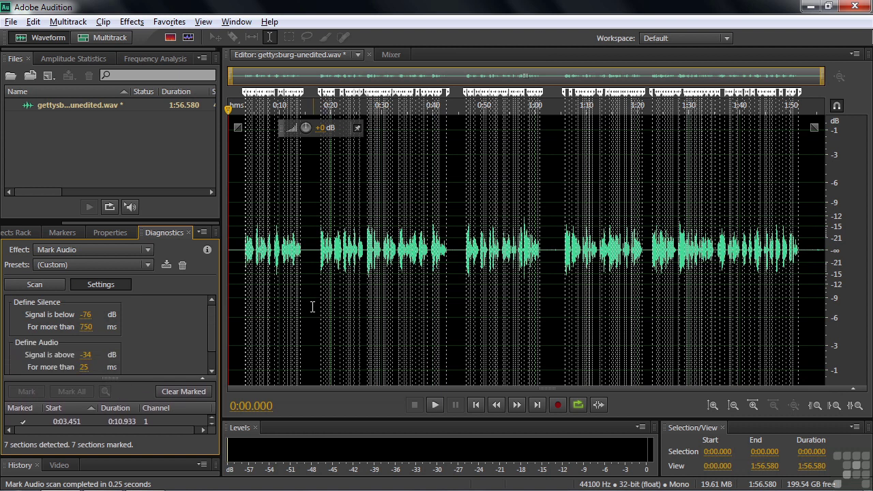
key(ctrl+z)
key(ctrl+z)
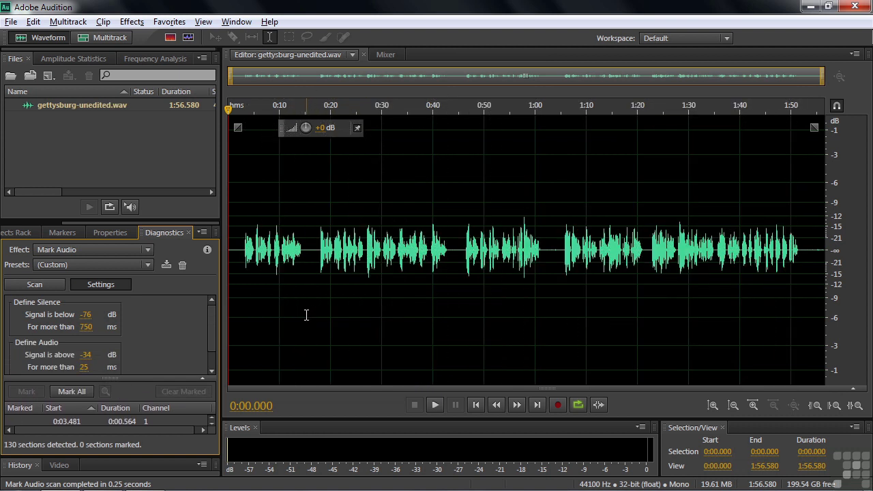
click(41, 284)
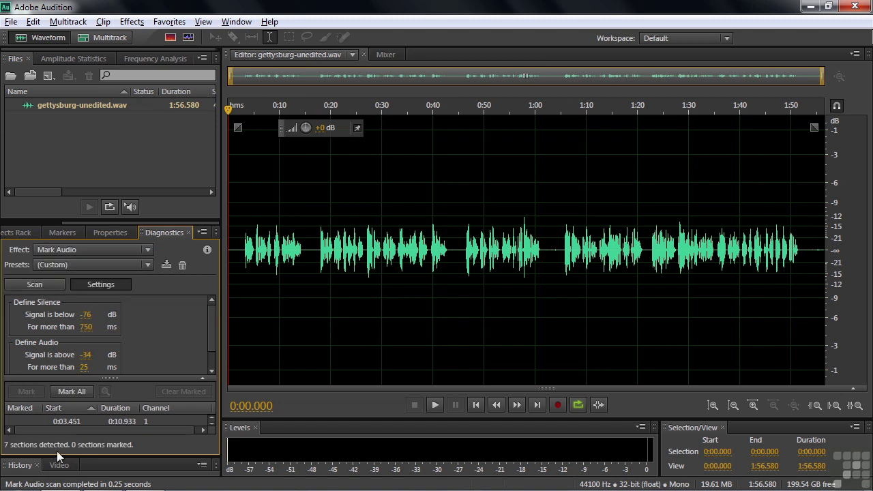
click(68, 392)
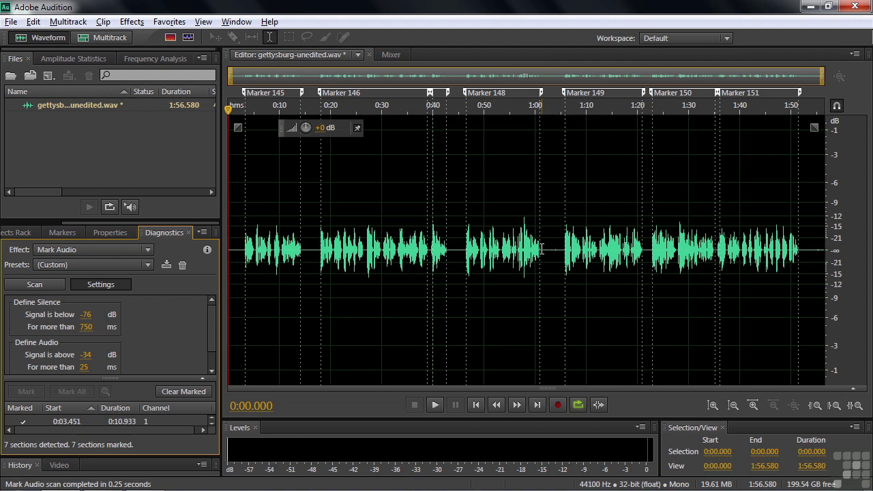
Select the silent gap between Marker 148 and Marker 149, narrowing the selection to about 1:02.087 to 1:04.752.
drag(540, 250, 565, 252)
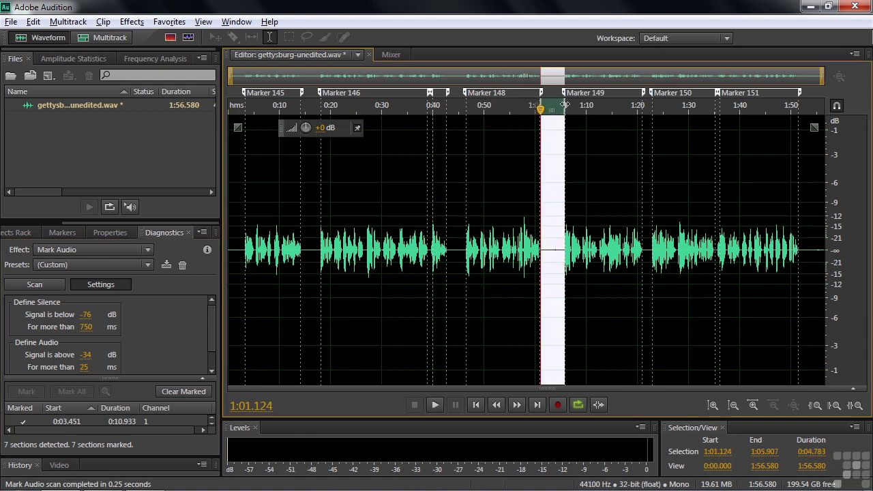
drag(564, 105, 547, 106)
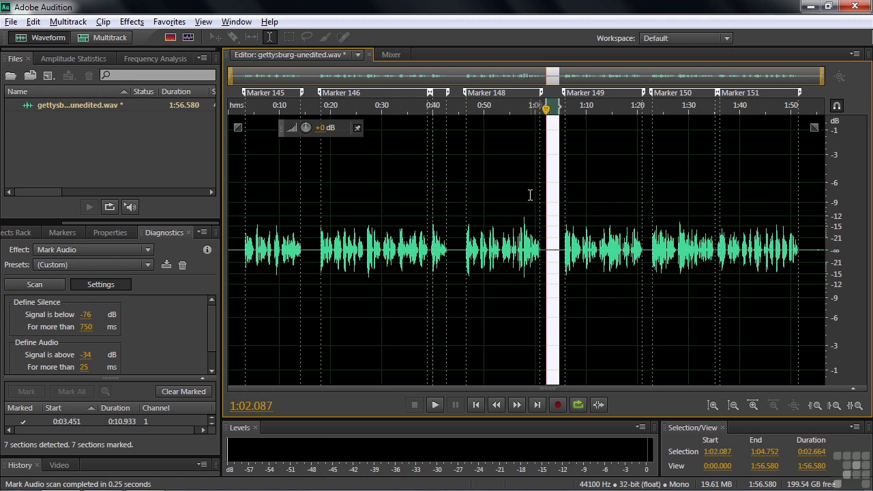